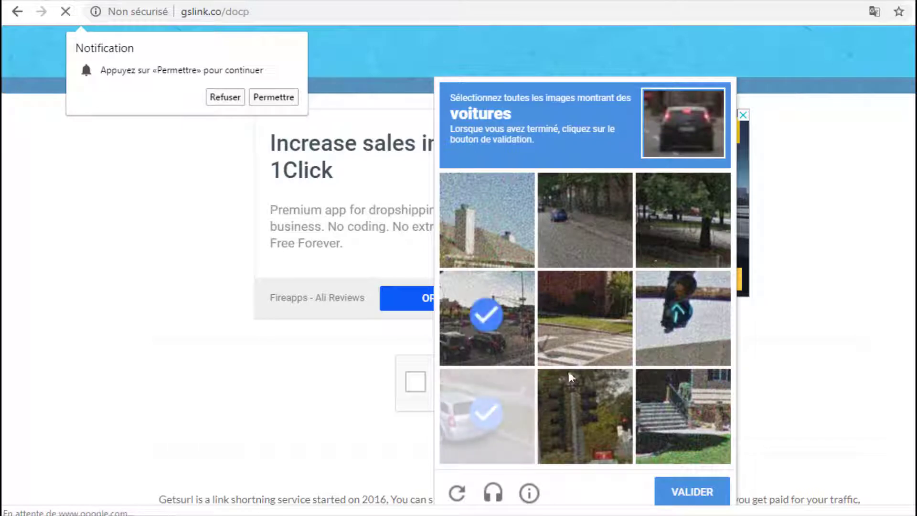
Step: Mark the car pictures in the reCAPTCHA, validate it, and skip the ad
click(600, 236)
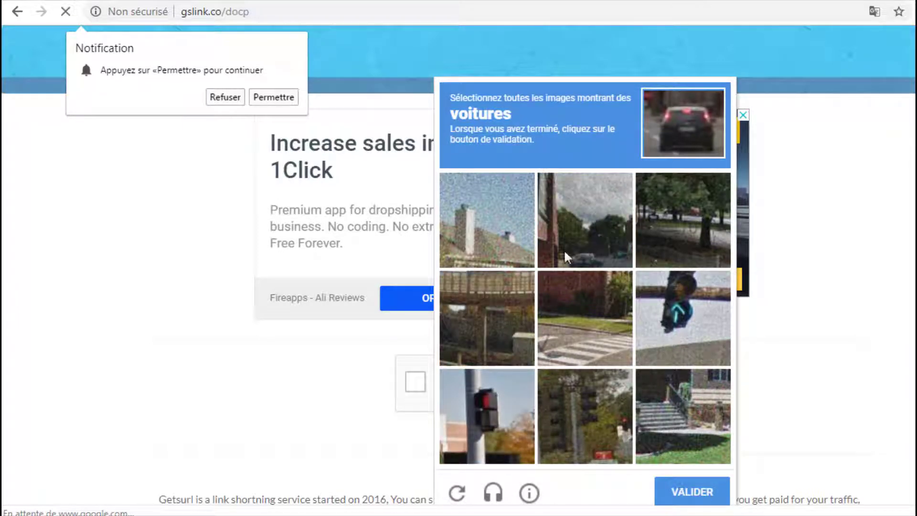
click(555, 225)
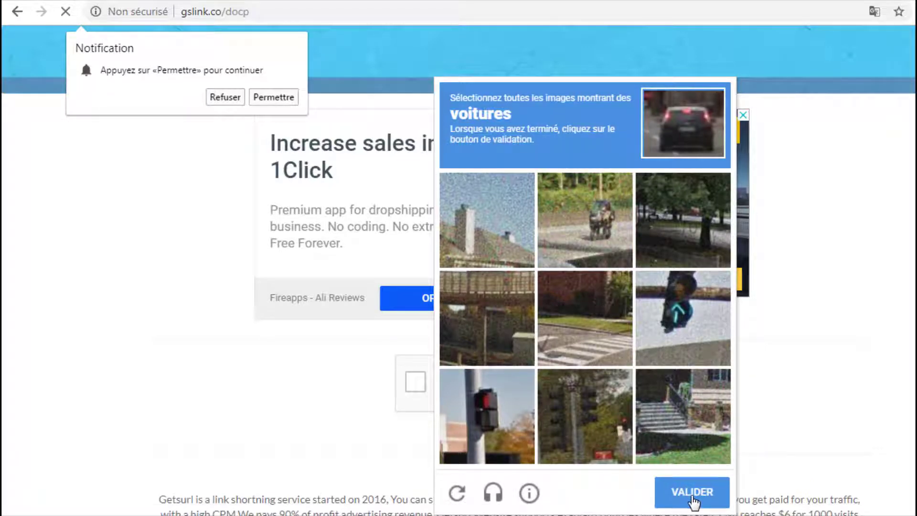
click(692, 497)
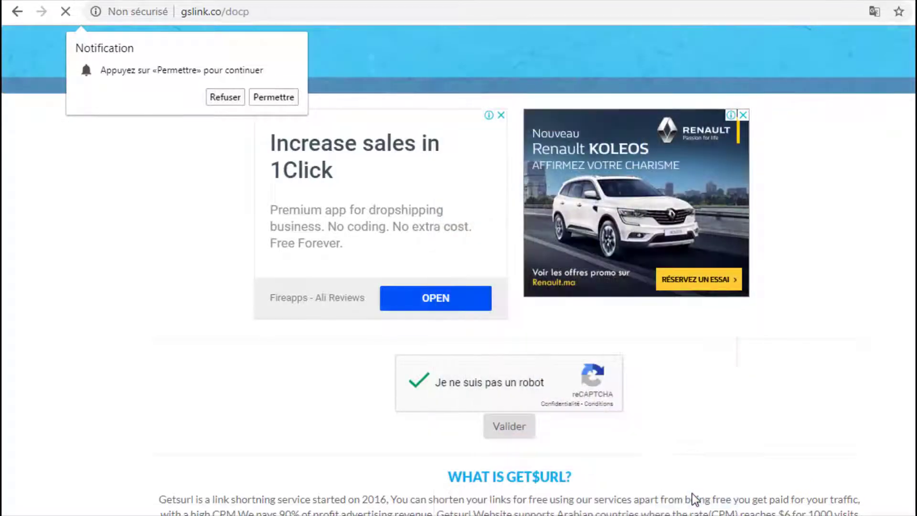
click(510, 427)
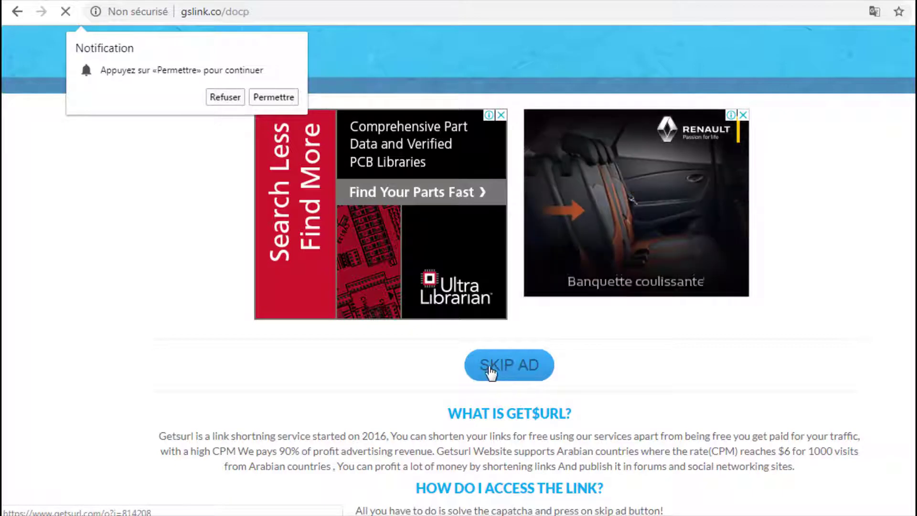
click(523, 368)
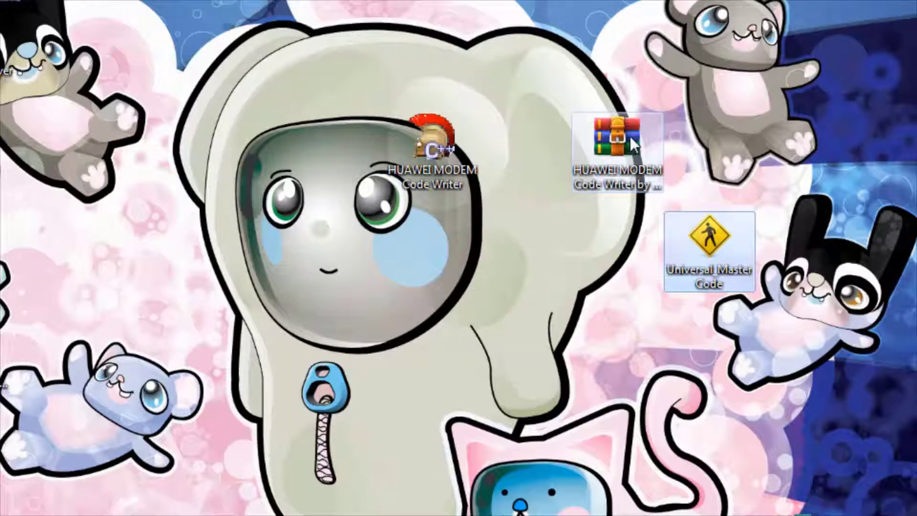
Step: Extract the WinRAR archive onto the desktop and launch HUAWEI MODEM Code Writer
right_click(630, 136)
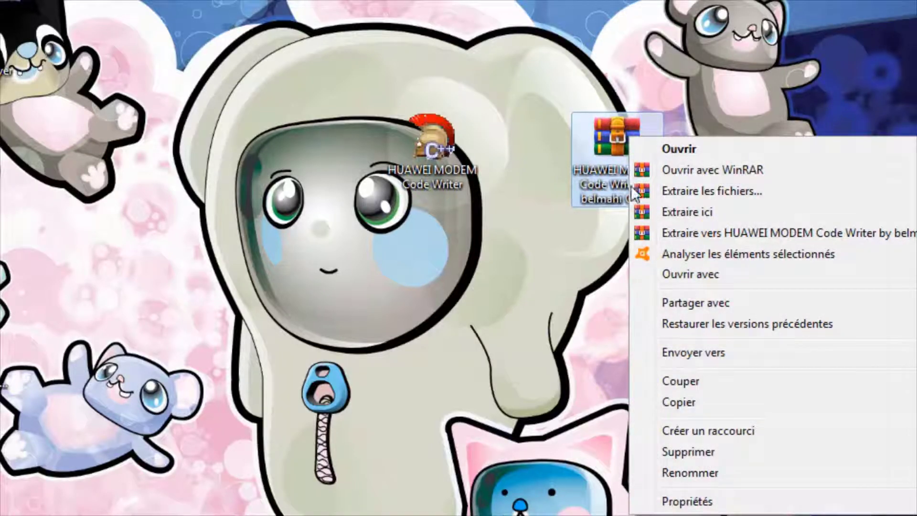
click(688, 212)
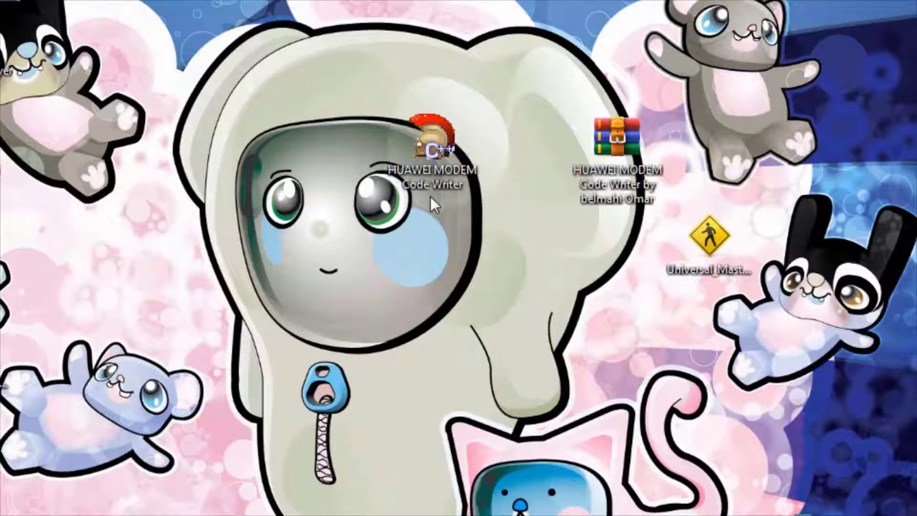
click(440, 128)
right_click(439, 127)
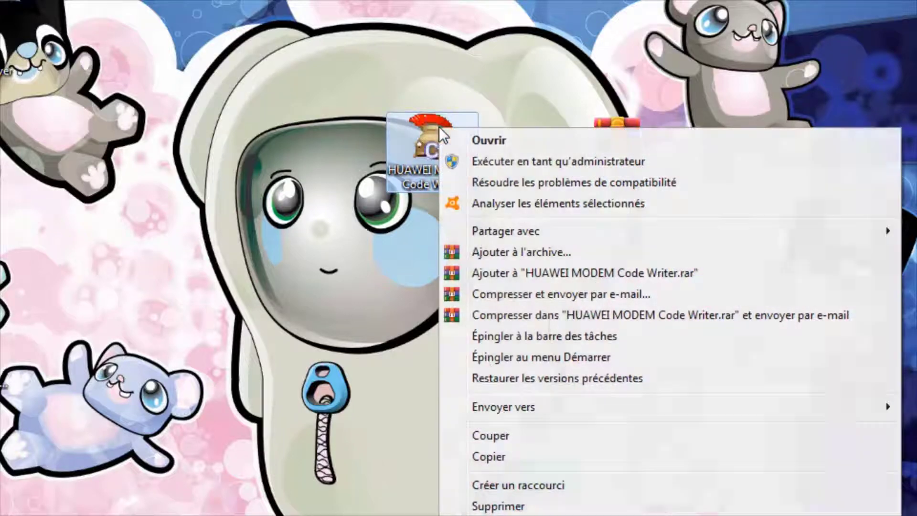
click(486, 144)
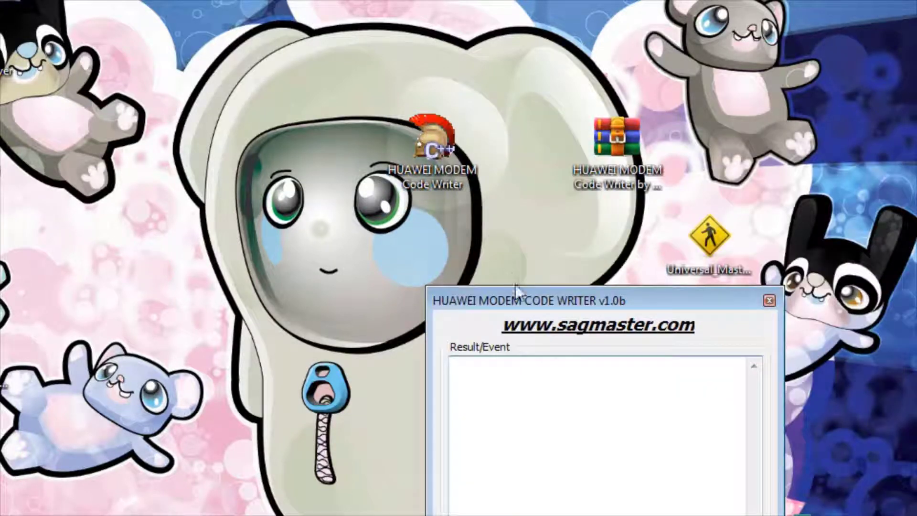
Step: Detect the modem's port and select COM4 HUAWEI Mobile Connect - 3G Modem
drag(530, 300, 453, 106)
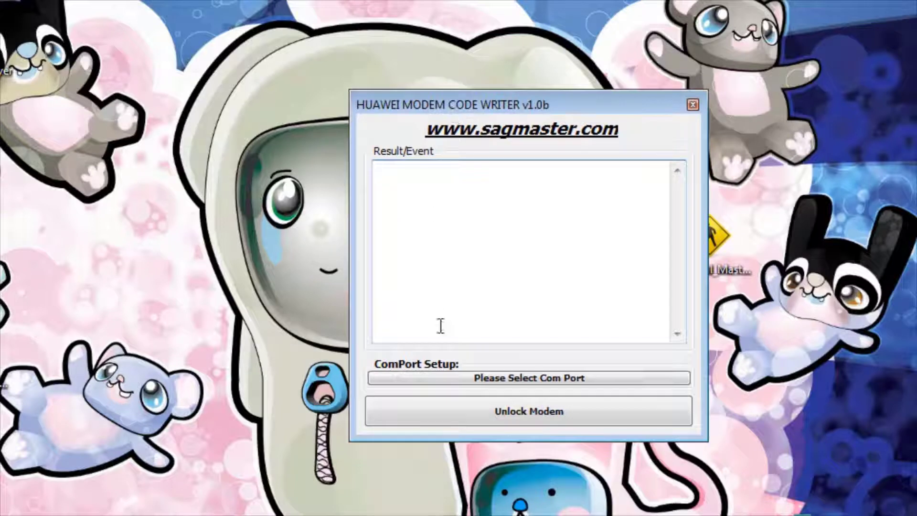
click(514, 375)
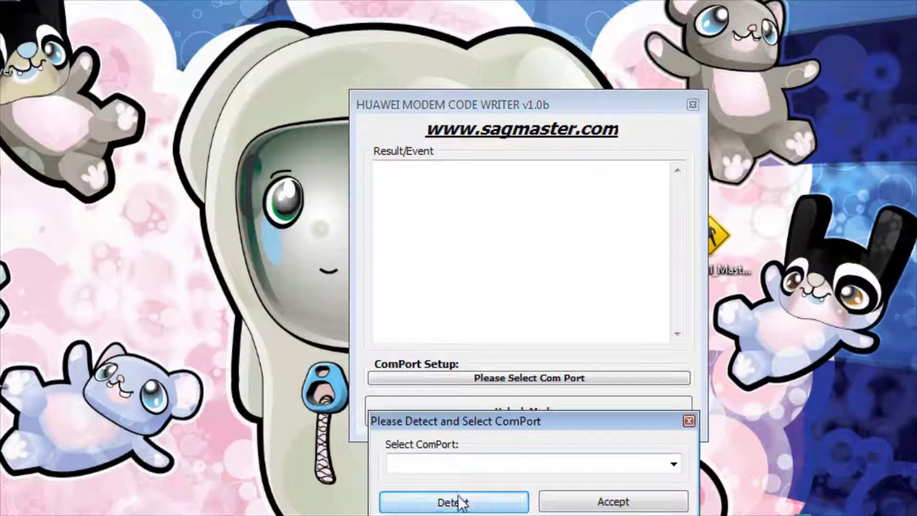
click(457, 501)
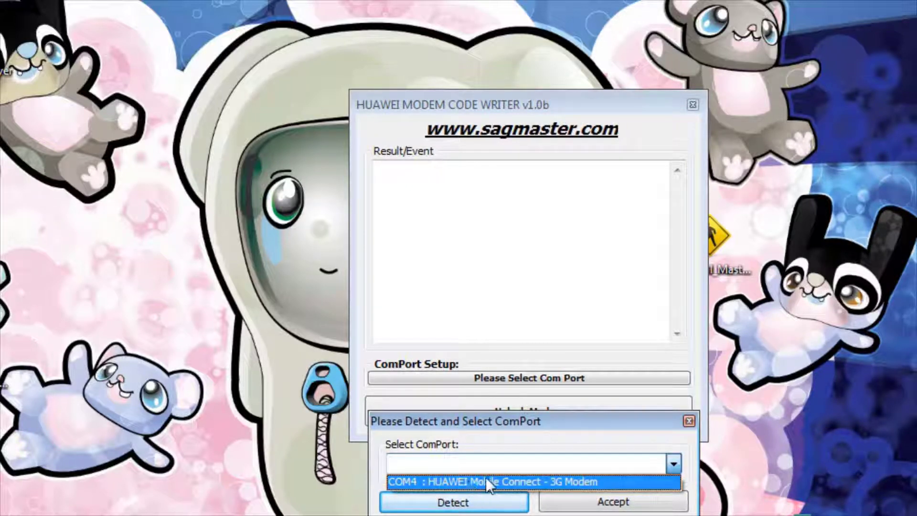
click(518, 483)
click(597, 502)
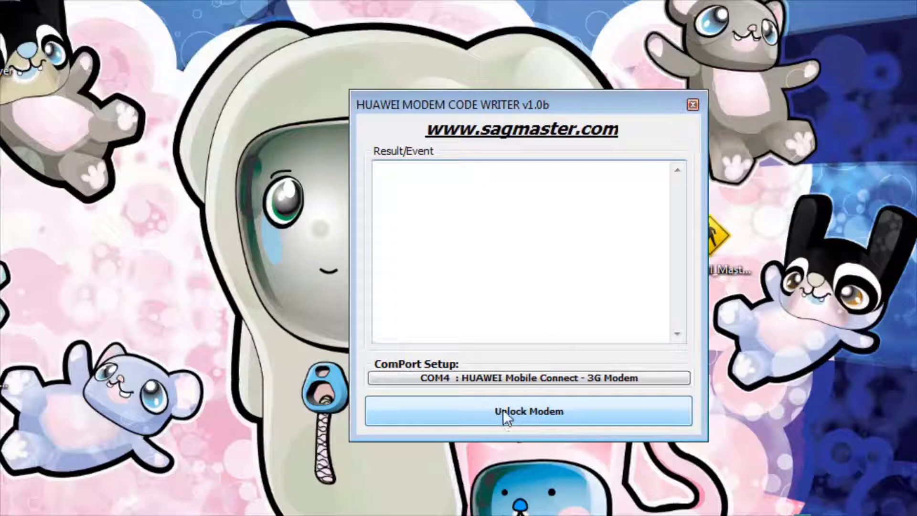
Step: Run Unlock Modem, dismiss the code prompt, and select the Manufacturer-through-IMEI lines
click(519, 417)
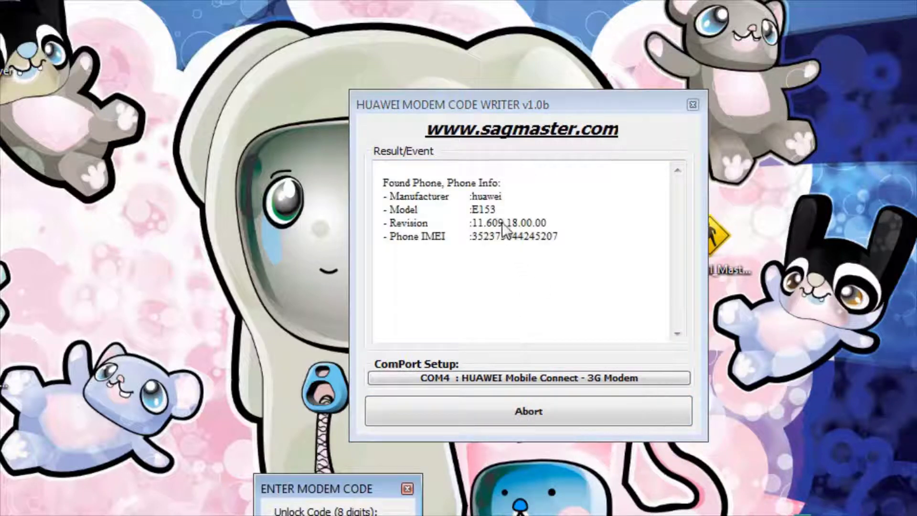
click(409, 487)
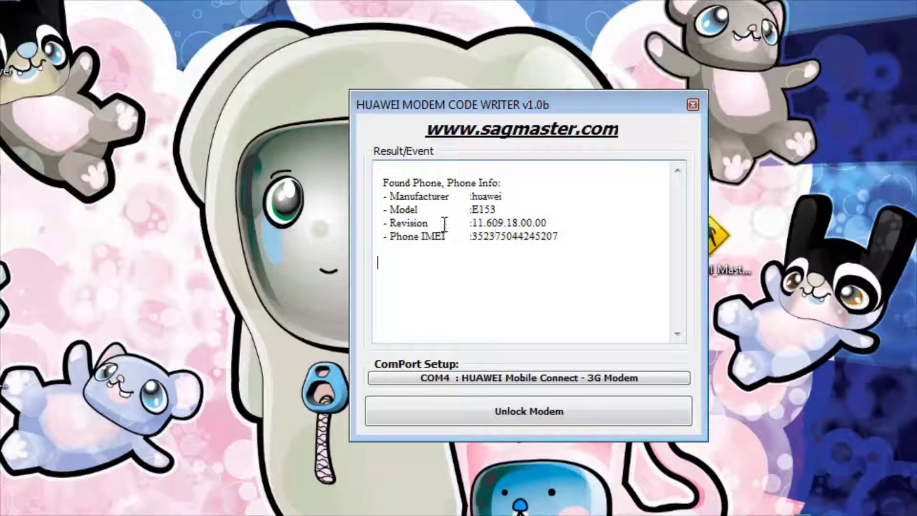
drag(476, 236, 568, 236)
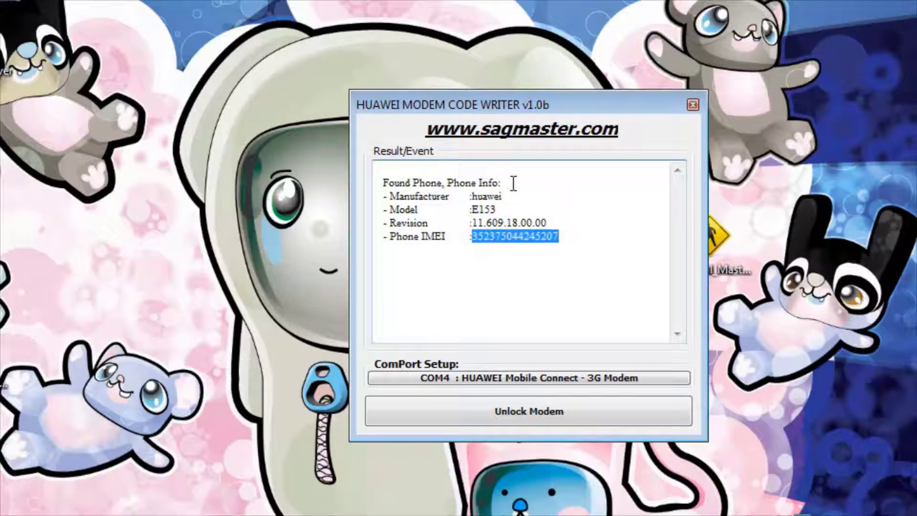
drag(381, 180, 561, 245)
drag(574, 179, 564, 246)
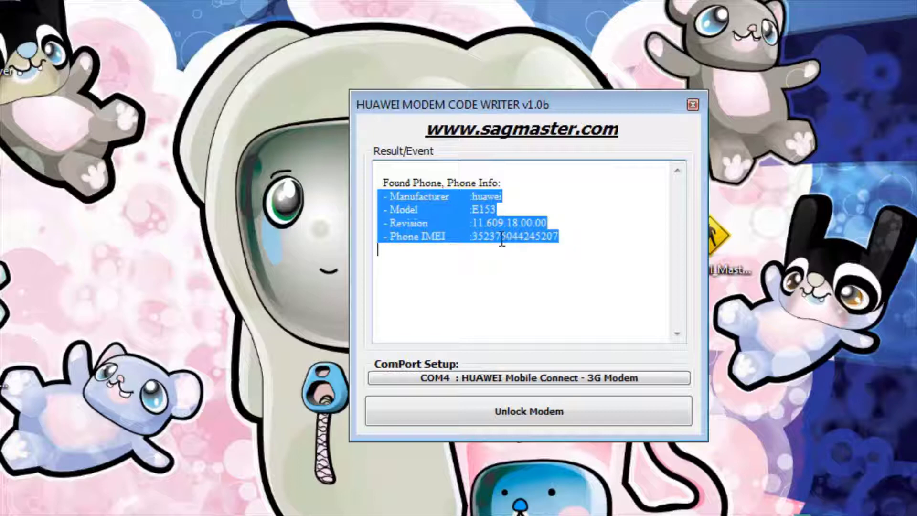
Step: Copy the selected modem details and create a new text document on the desktop
right_click(496, 219)
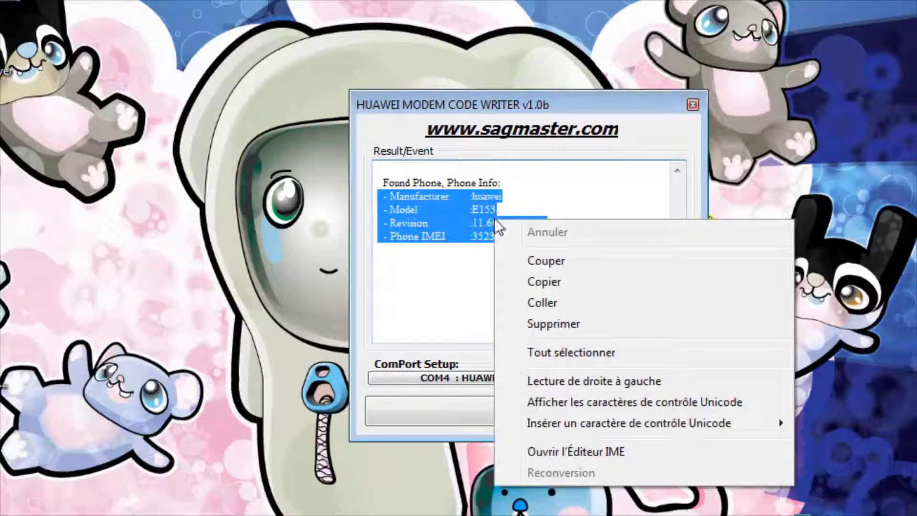
click(538, 281)
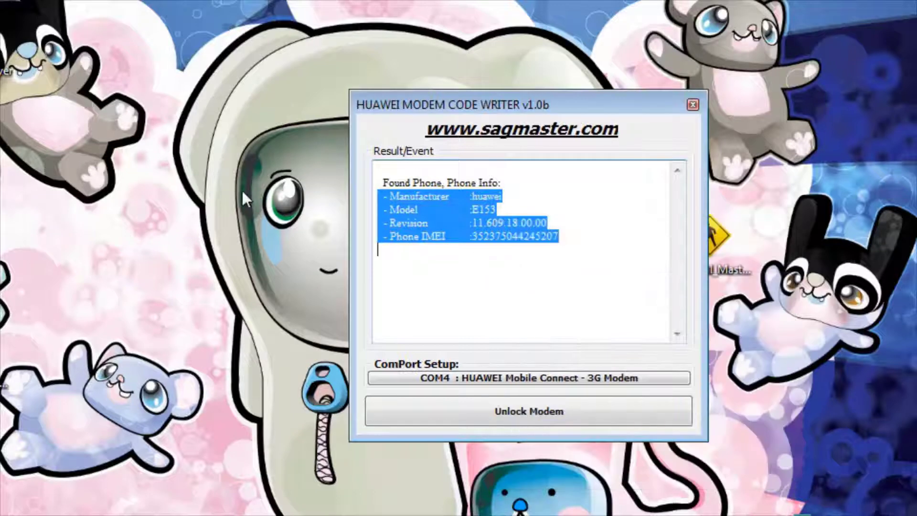
right_click(214, 129)
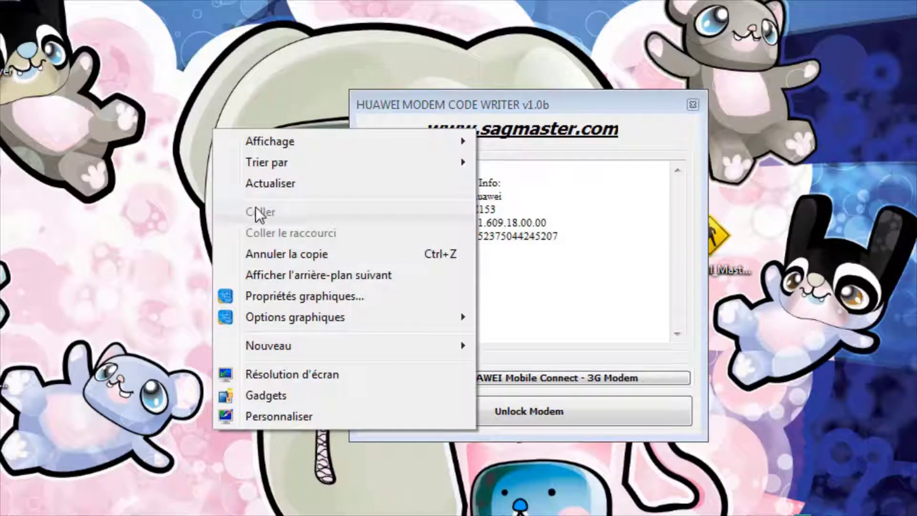
mouse_move(249, 352)
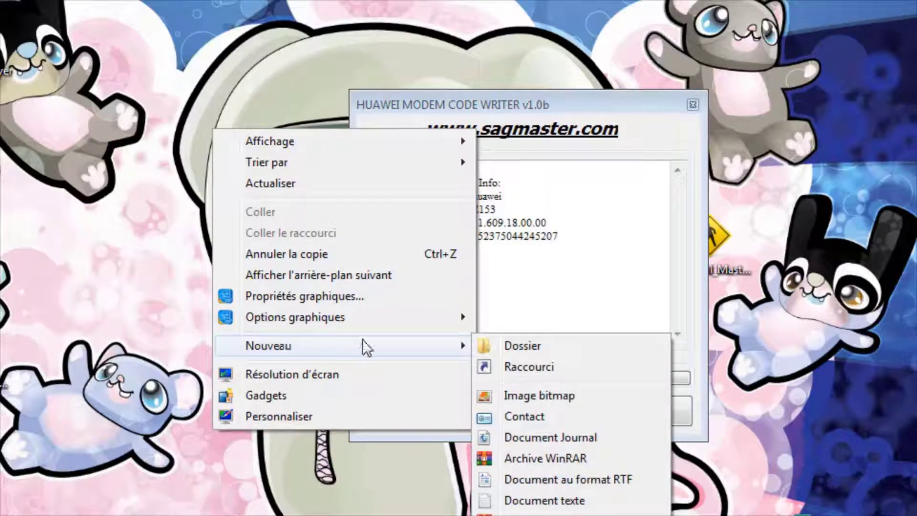
mouse_move(467, 347)
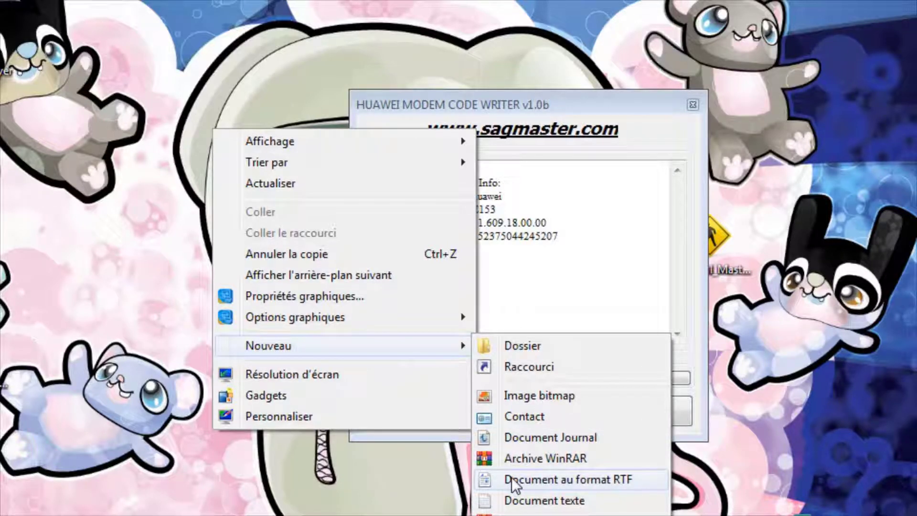
click(519, 502)
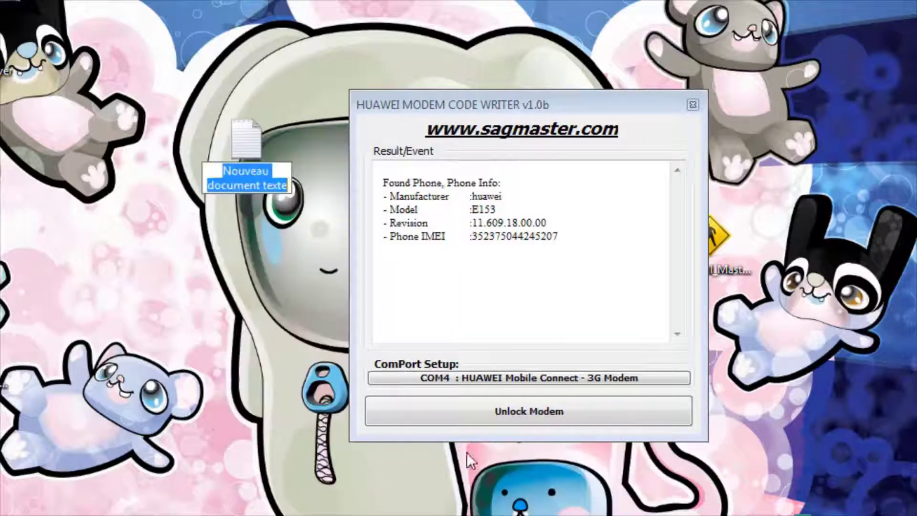
Step: Keep the name Nouveau document texte, paste the modem details into it, and save
click(268, 186)
double_click(246, 171)
double_click(254, 123)
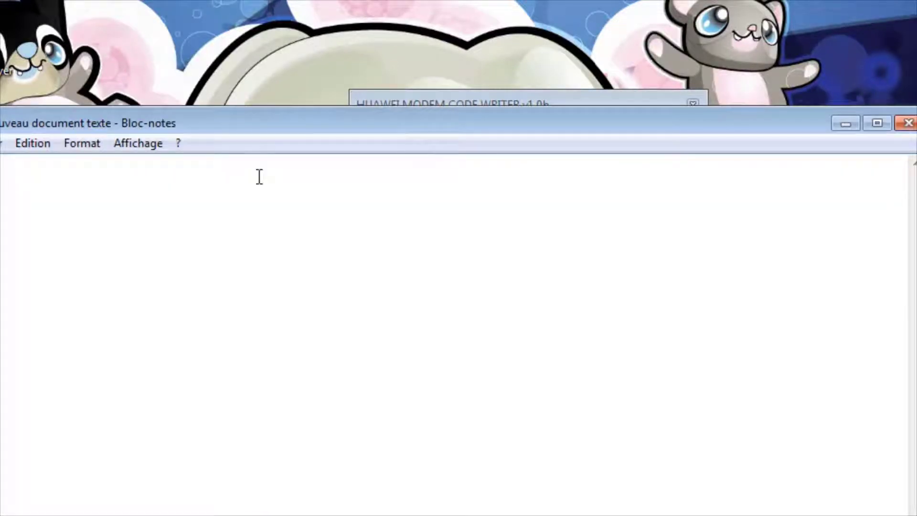
right_click(258, 172)
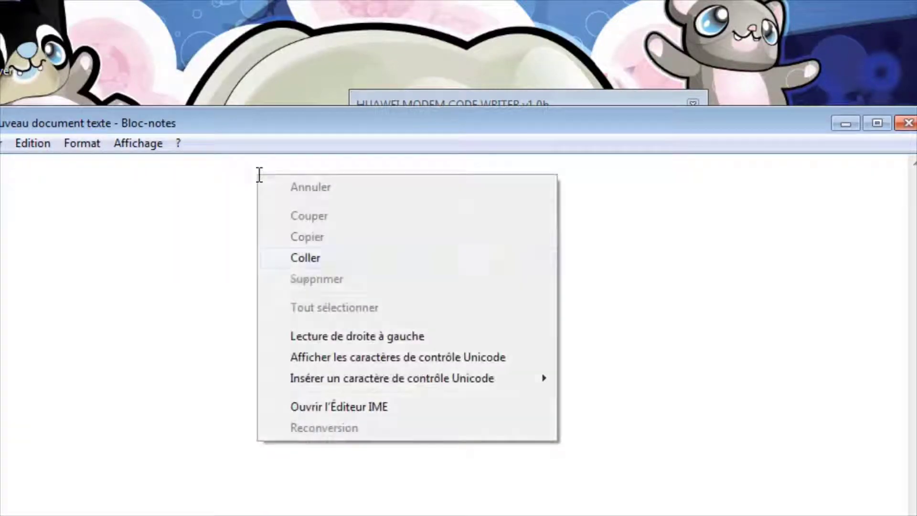
click(305, 266)
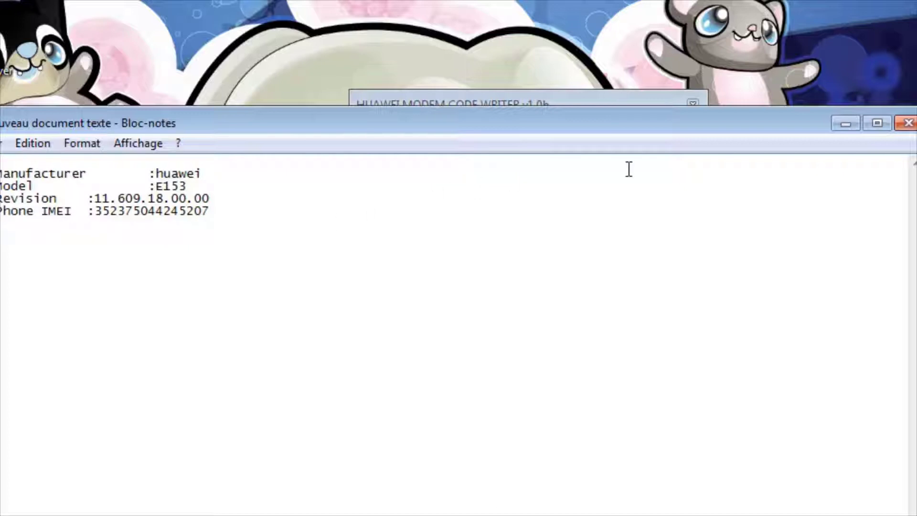
click(909, 123)
click(306, 286)
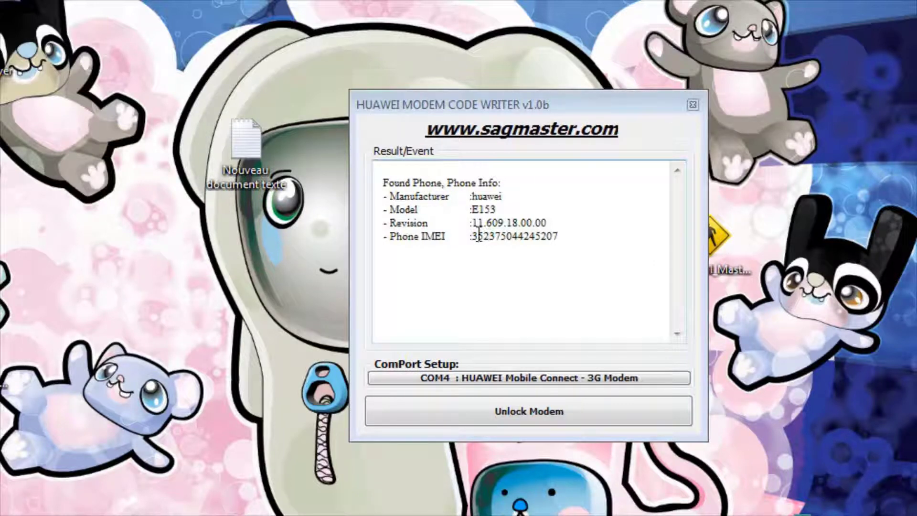
Step: Select the IMEI value, then exit HUAWEI MODEM CODE WRITER
drag(472, 236, 566, 241)
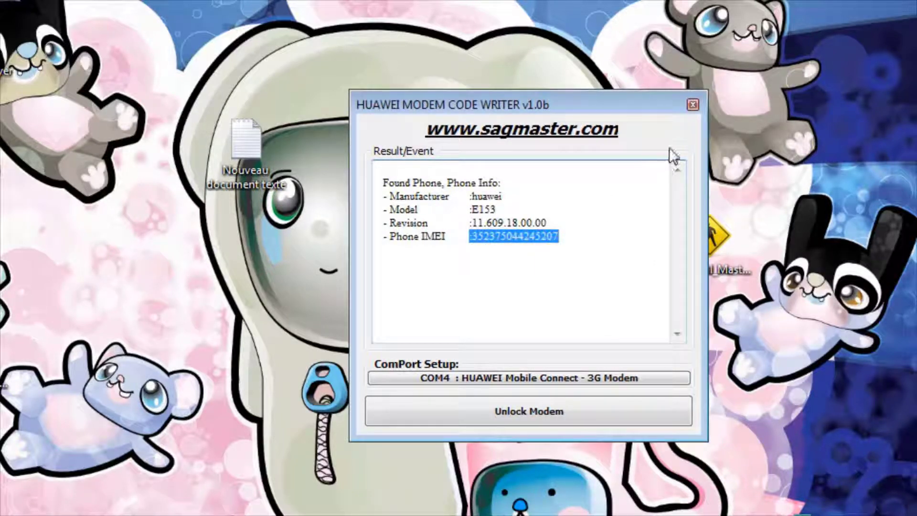
click(692, 106)
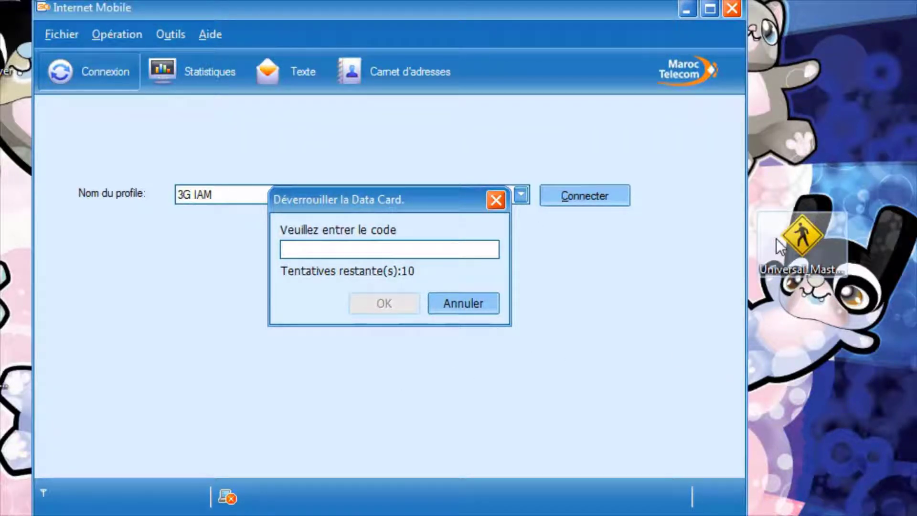
Step: Launch Universal Master Code from its desktop icon
double_click(803, 235)
right_click(801, 228)
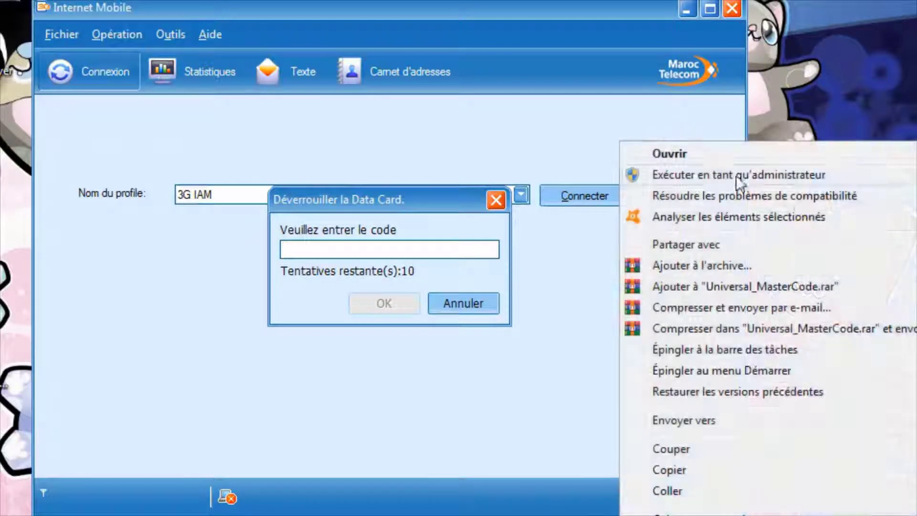
click(689, 157)
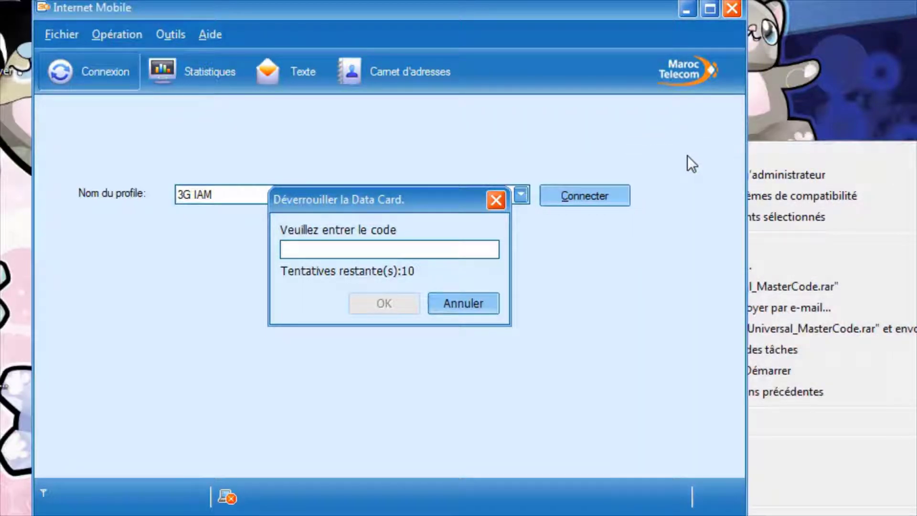
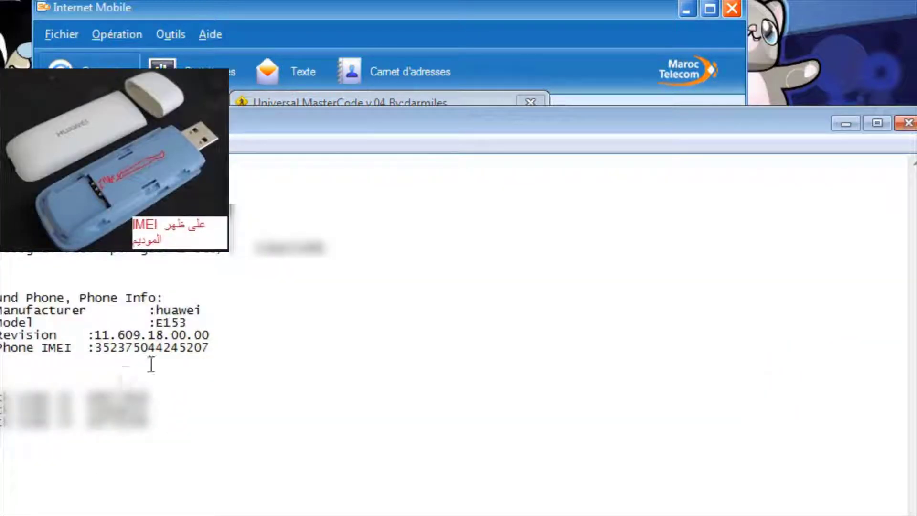
Step: Copy the Huawei E153's Phone IMEI digits from the Notepad info log
click(214, 347)
drag(214, 347, 93, 347)
key(ctrl+c)
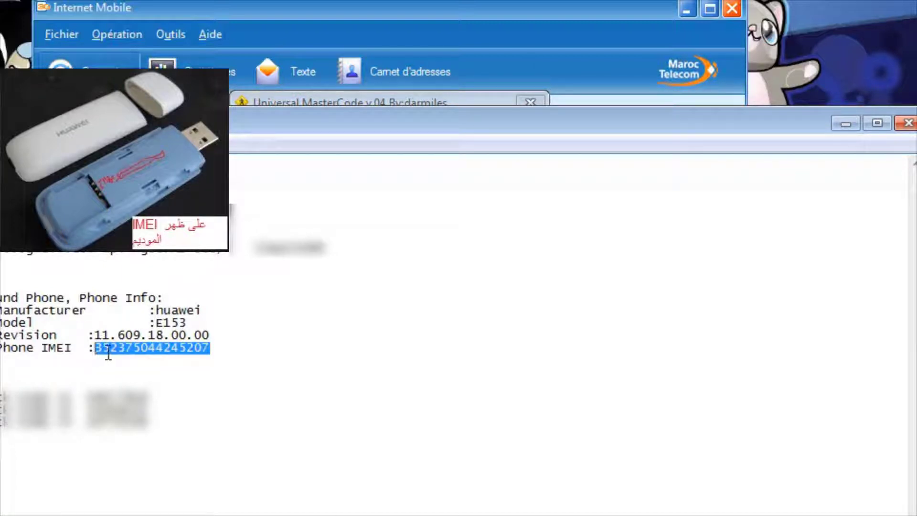
right_click(115, 352)
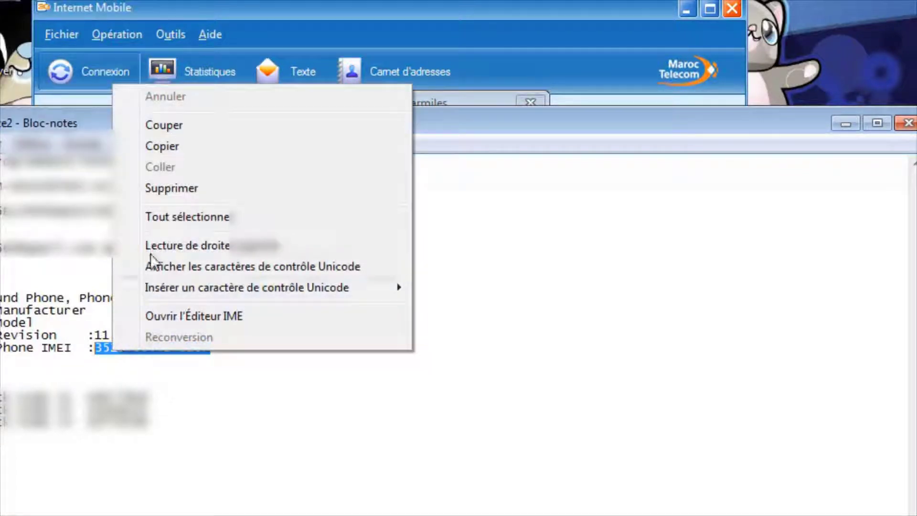
click(164, 148)
Step: Paste the modem's IMEI over the sample in MasterCode's Huawei tab and calculate the codes
click(301, 501)
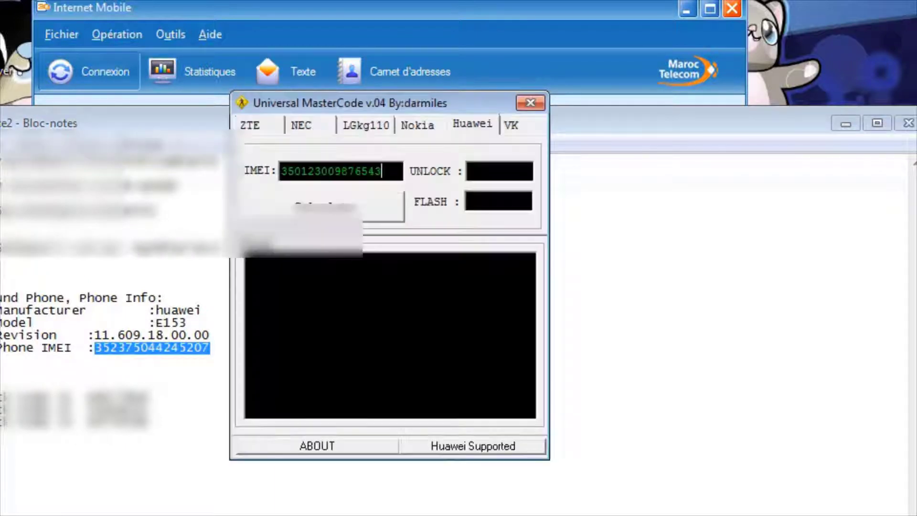
click(845, 124)
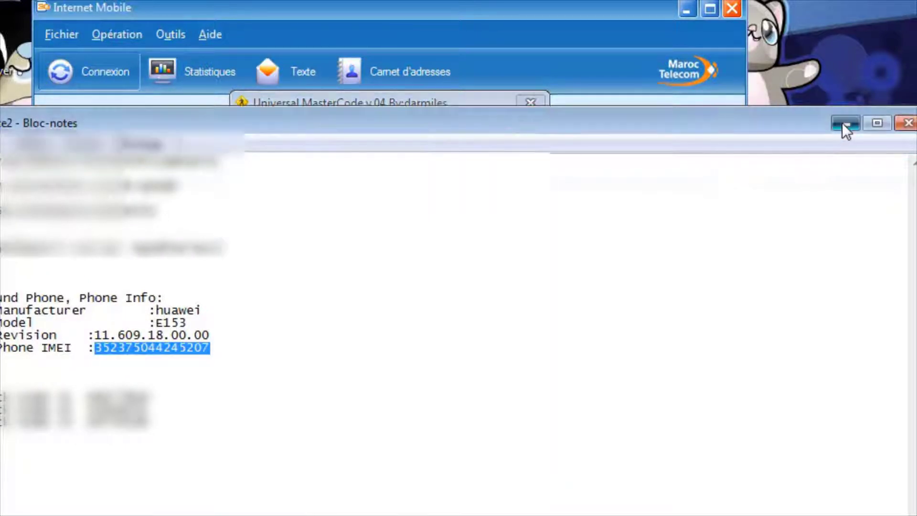
drag(383, 171, 298, 171)
right_click(300, 172)
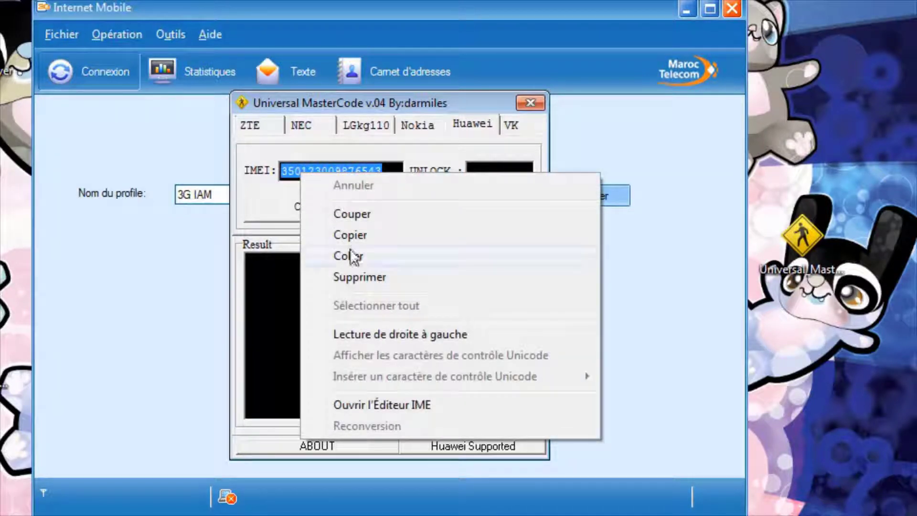
click(354, 256)
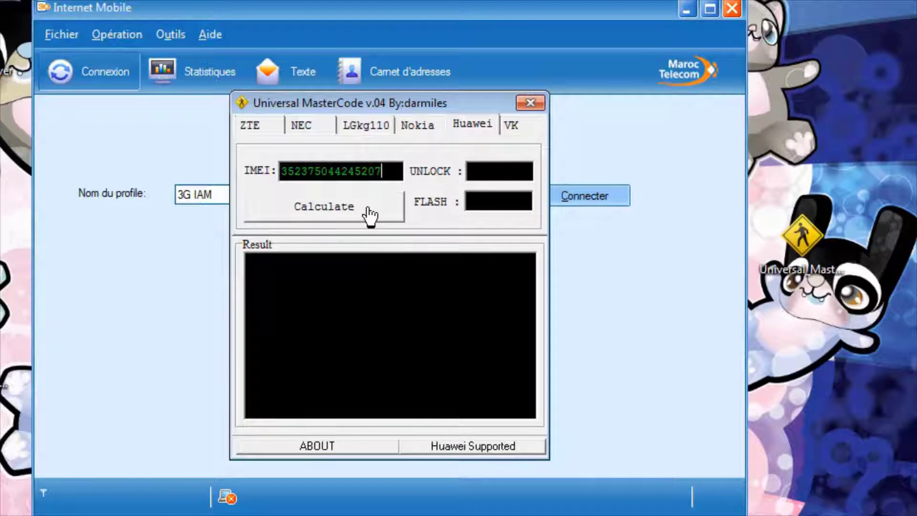
click(370, 215)
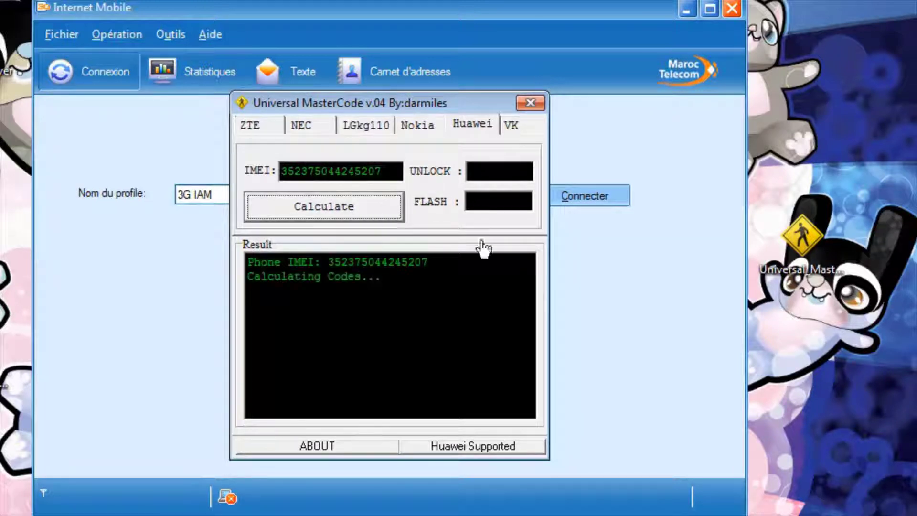
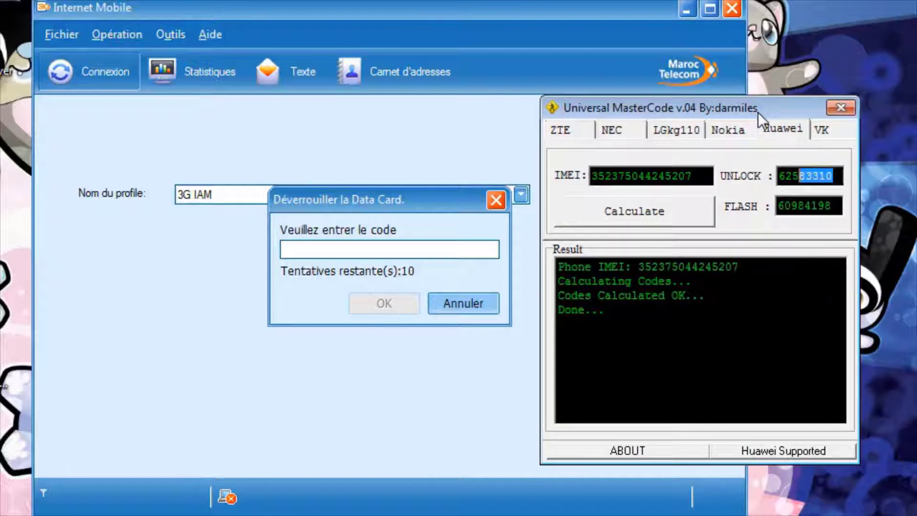
Step: Shift the Universal MasterCode window left, clearing the view to the Data Card unlock prompt
drag(758, 113, 725, 113)
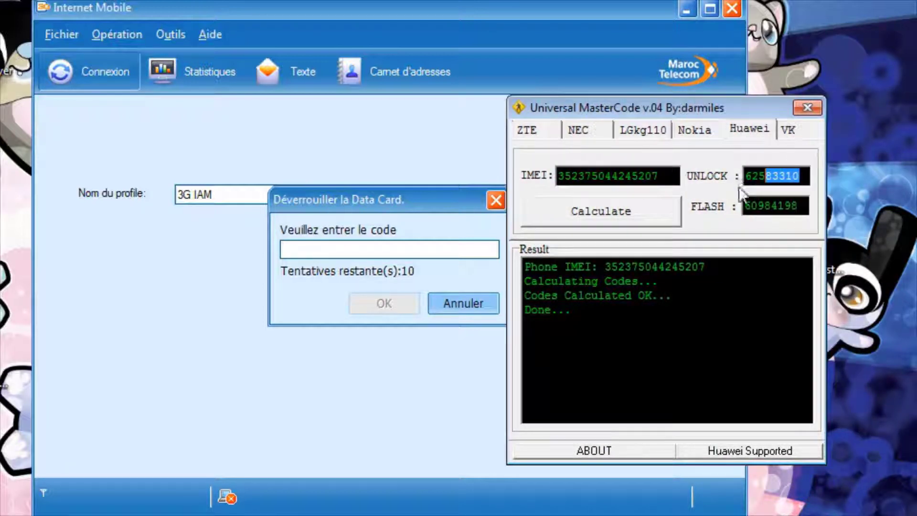
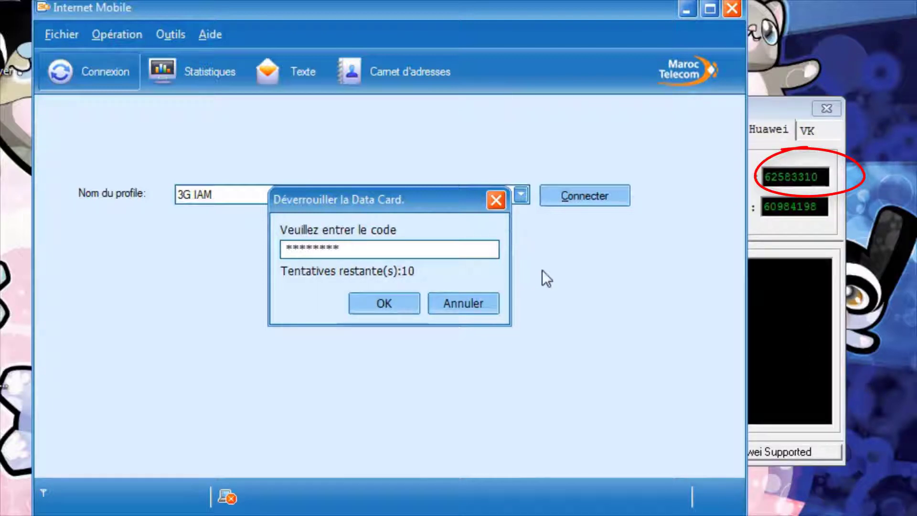
Step: Submit the unlock code for the data card and connect with the 3G IAM profile
click(396, 299)
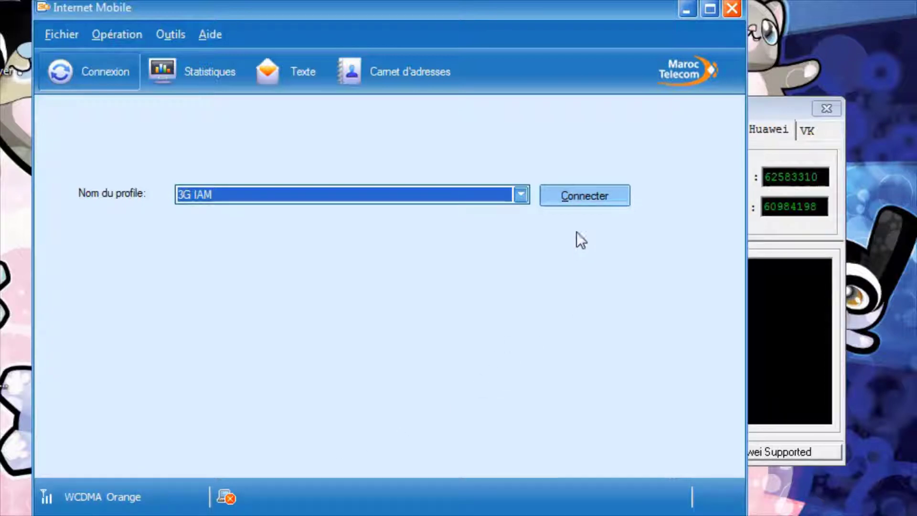
click(574, 202)
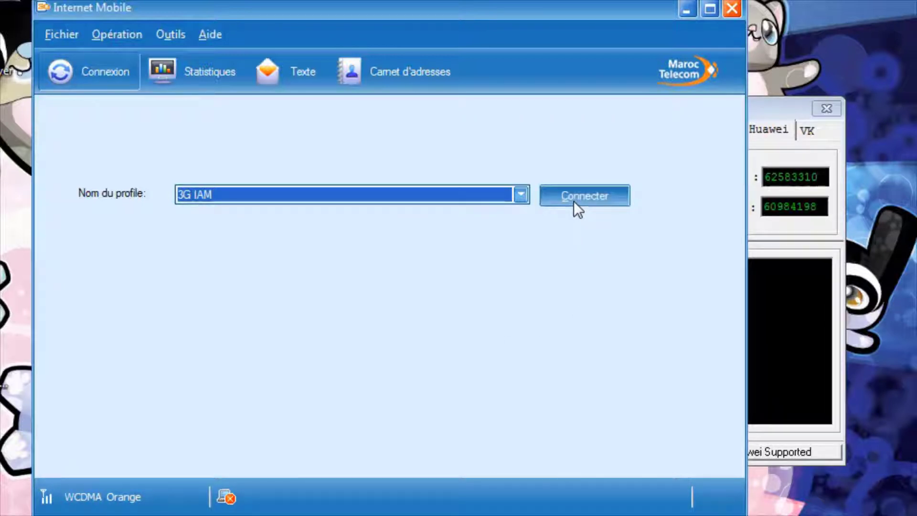